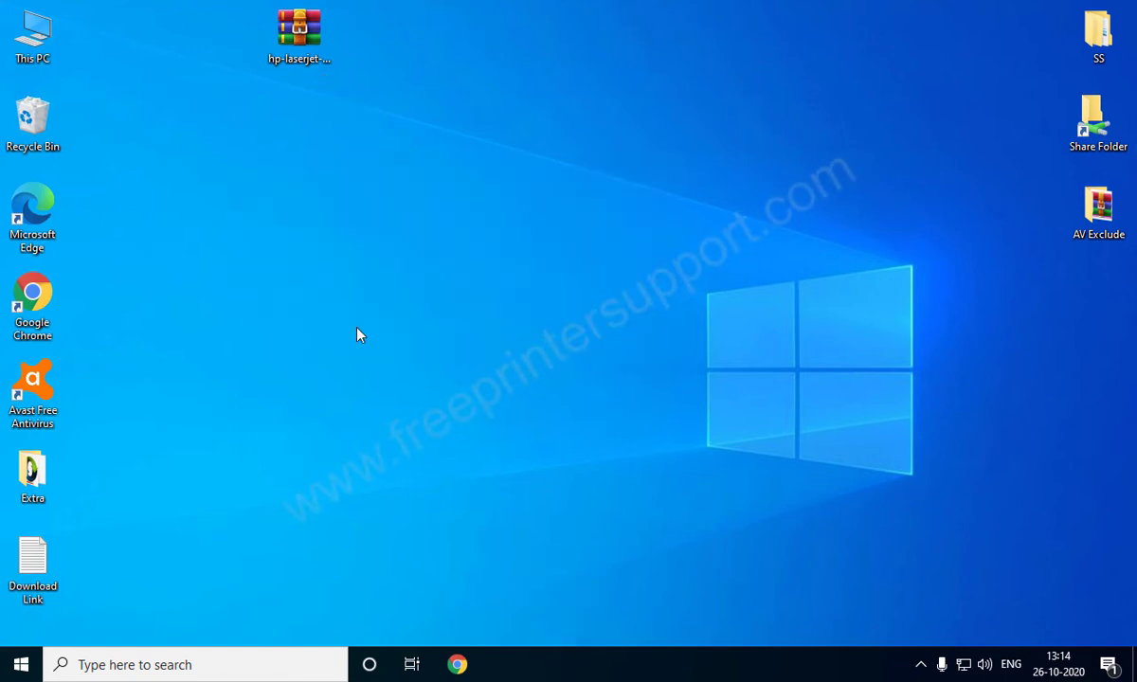
- Extract the hp-laserjet-5p-basic-driver-windows-64bit archive into its own folder on the desktop
click(304, 42)
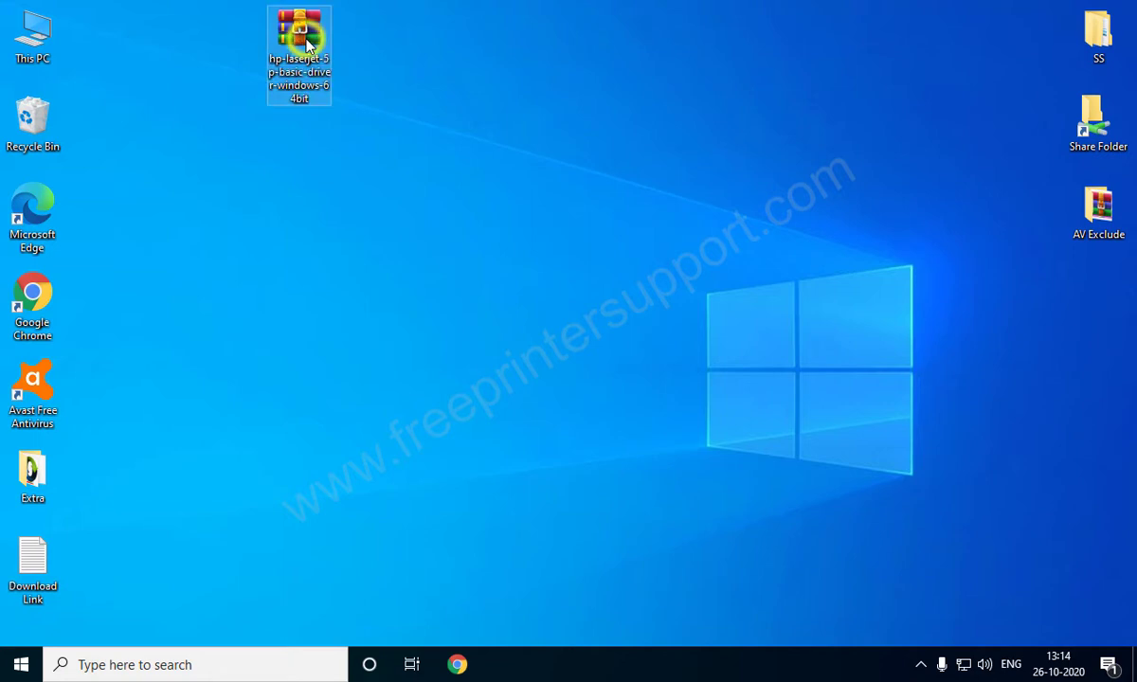
right_click(305, 40)
click(369, 150)
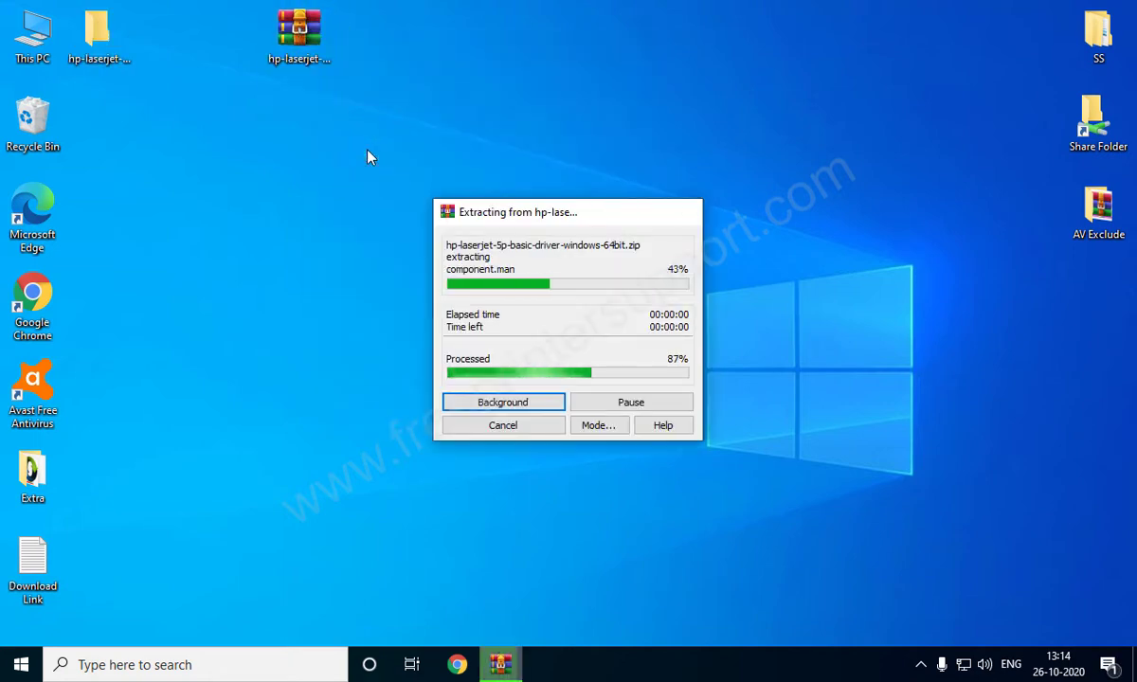
- Look through the driver files in the extracted hp-laserjet-5p-basic-driver-windows-64bit folder and close its window
double_click(104, 34)
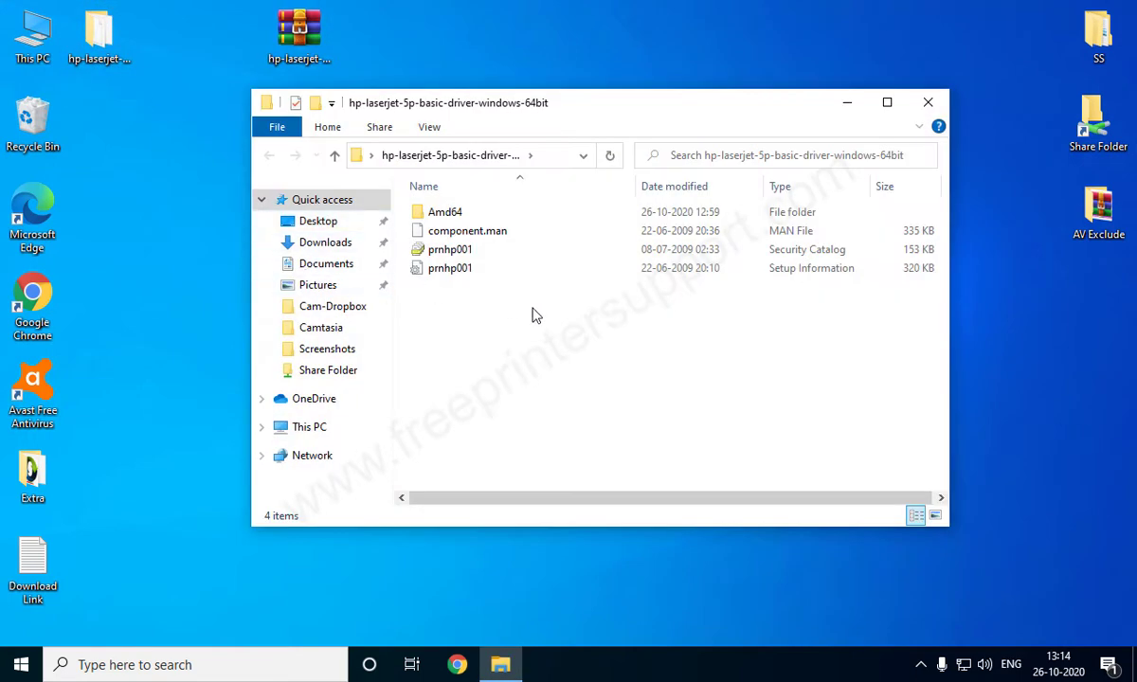
click(531, 312)
click(931, 110)
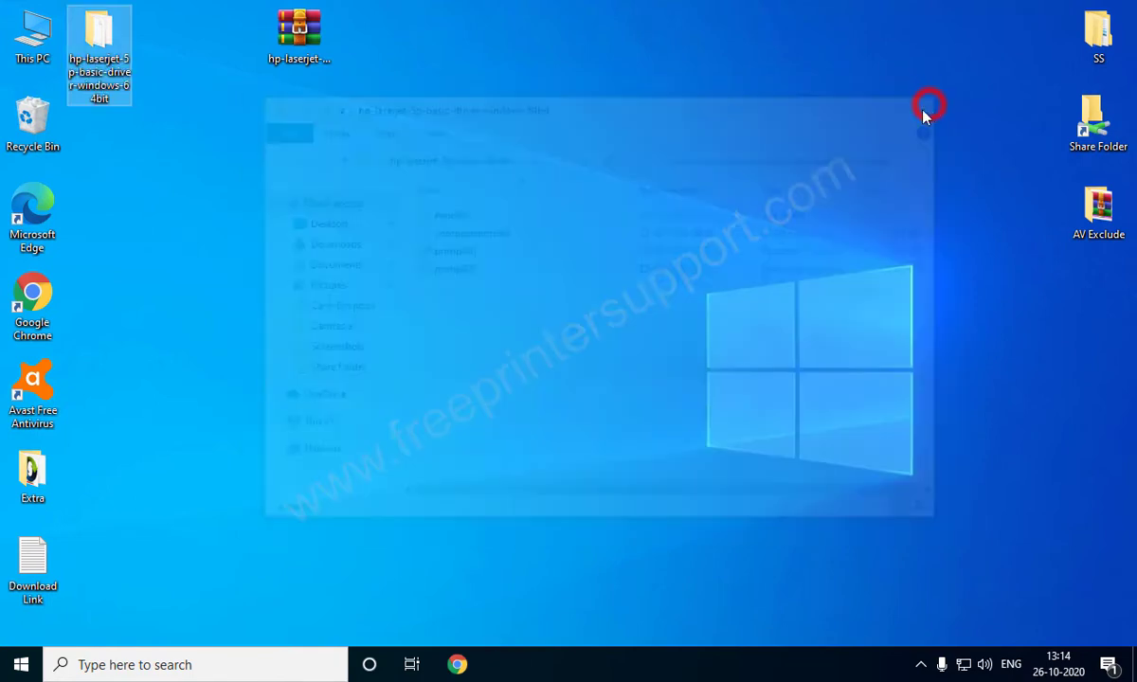
click(348, 436)
- Open the Printers & scanners page in the Windows device settings
click(21, 665)
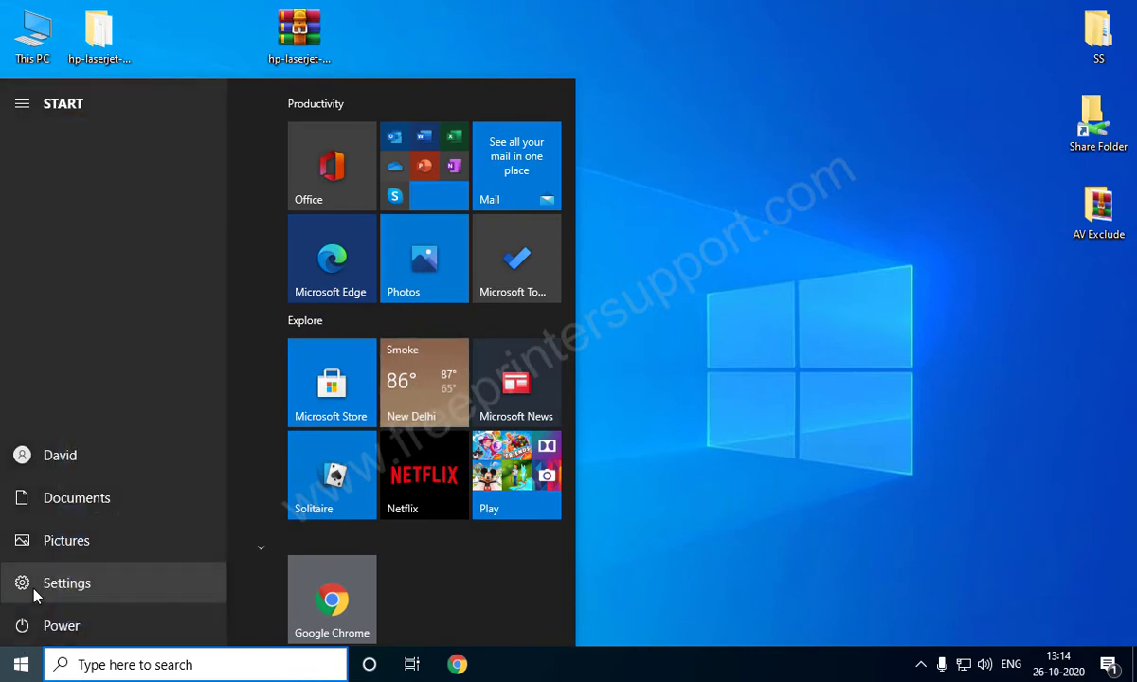
click(35, 593)
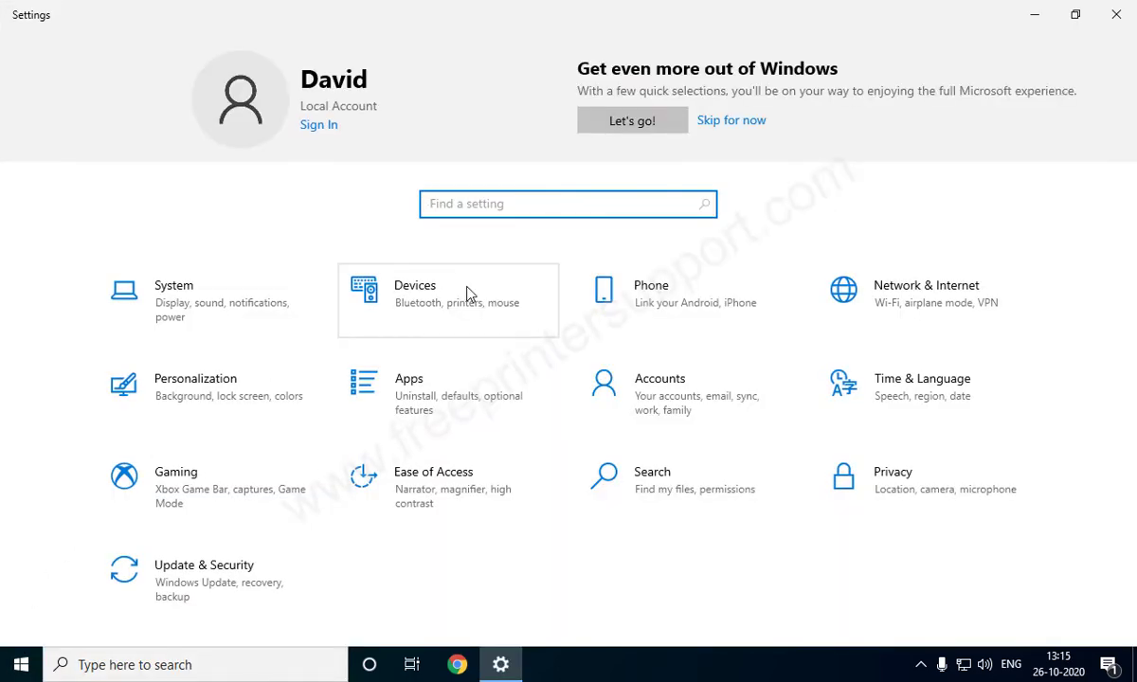
click(468, 294)
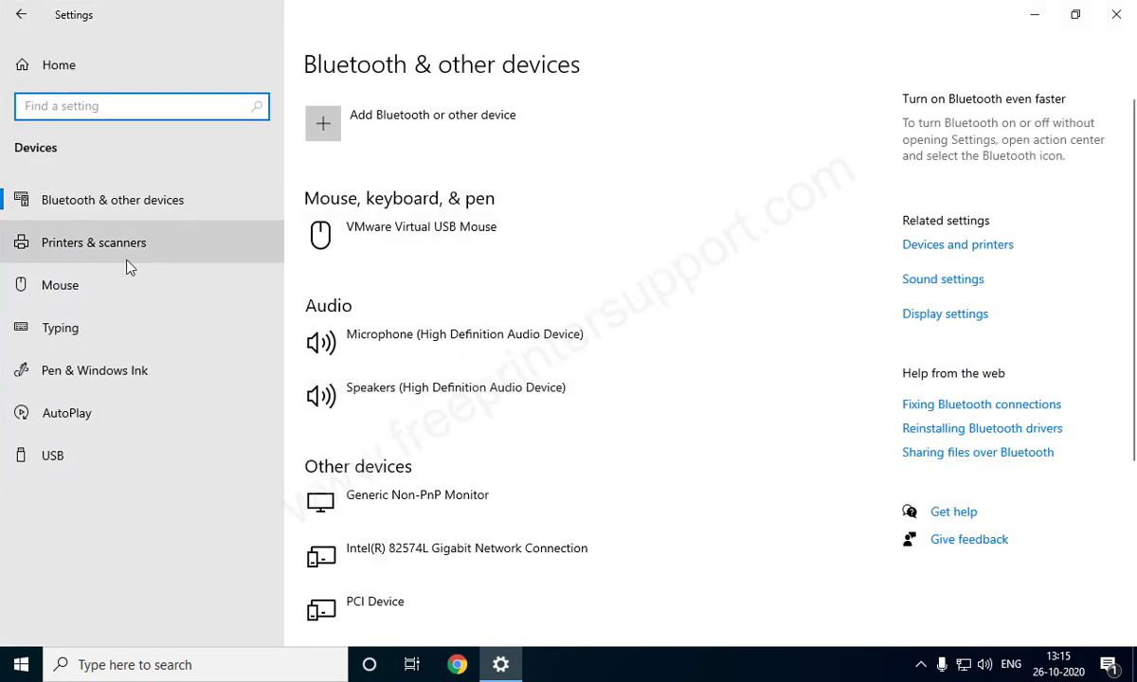
click(100, 256)
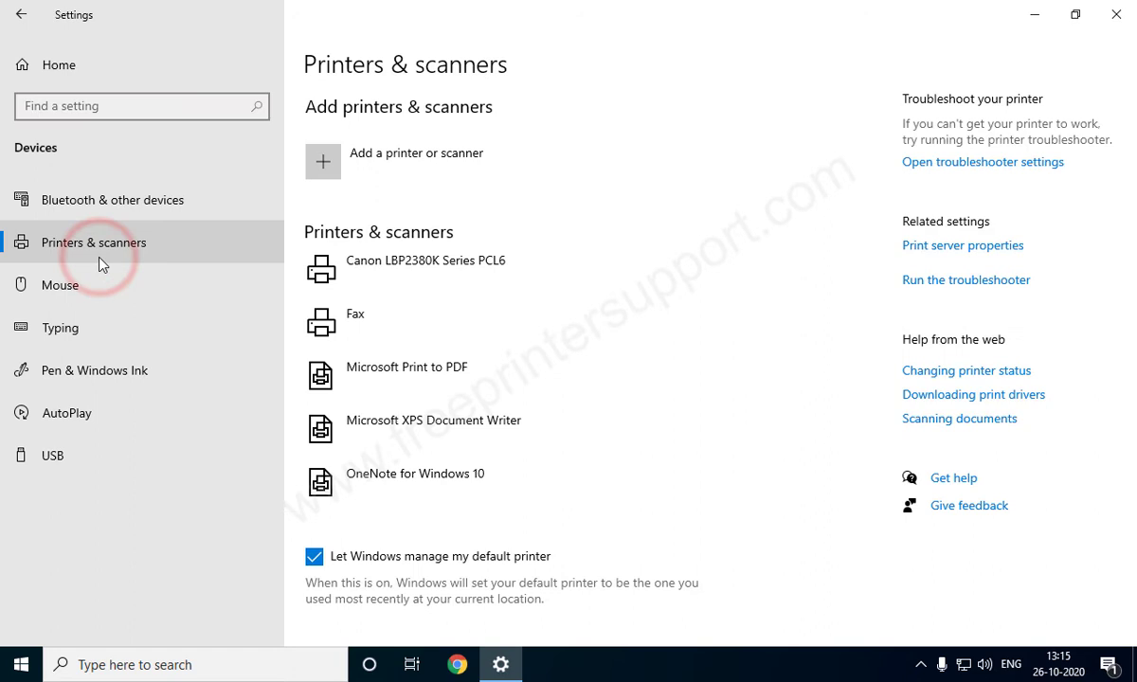
- Start adding an unlisted printer, choosing to add a local printer or network printer with manual settings
click(361, 175)
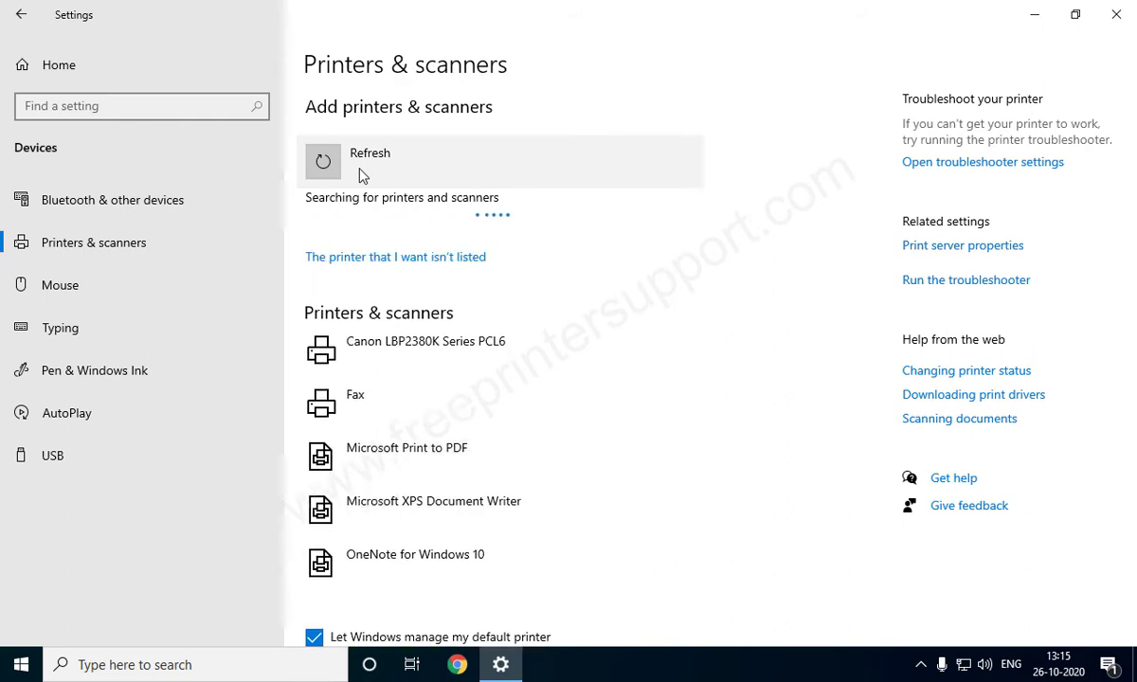
click(374, 266)
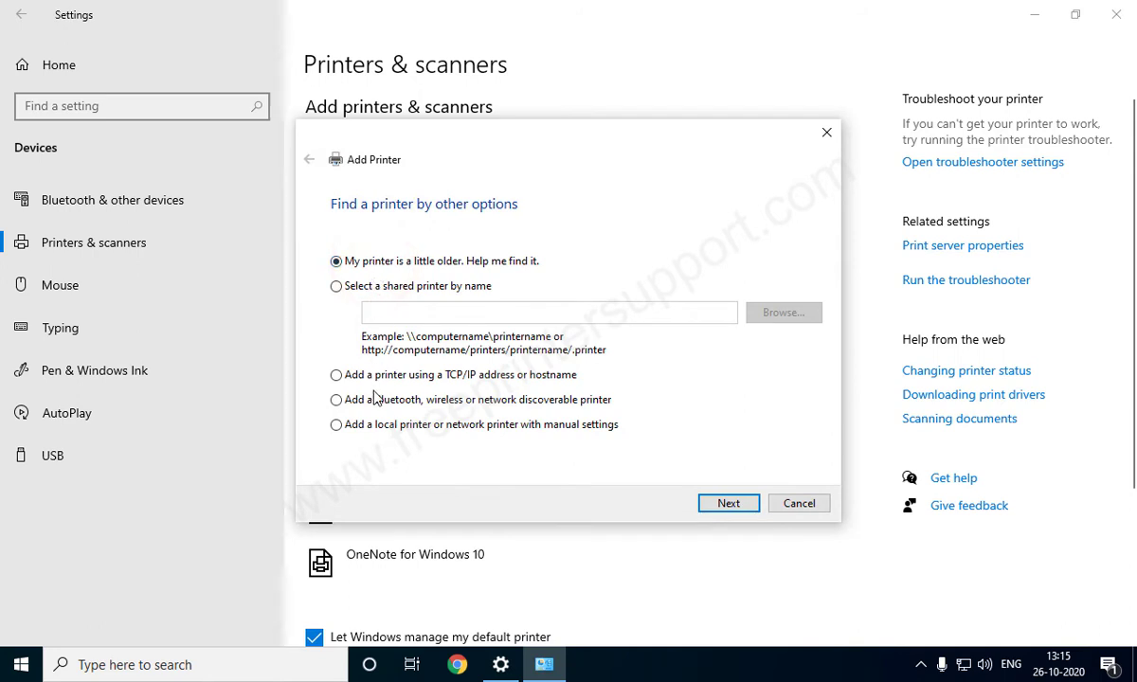
click(385, 428)
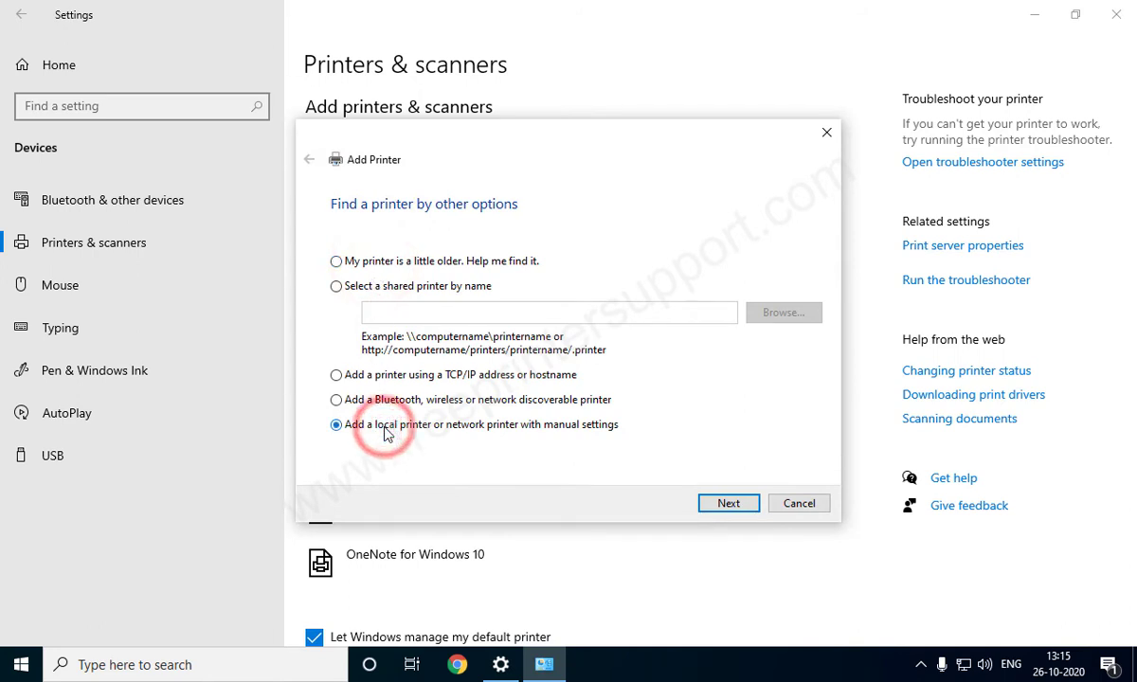
click(726, 508)
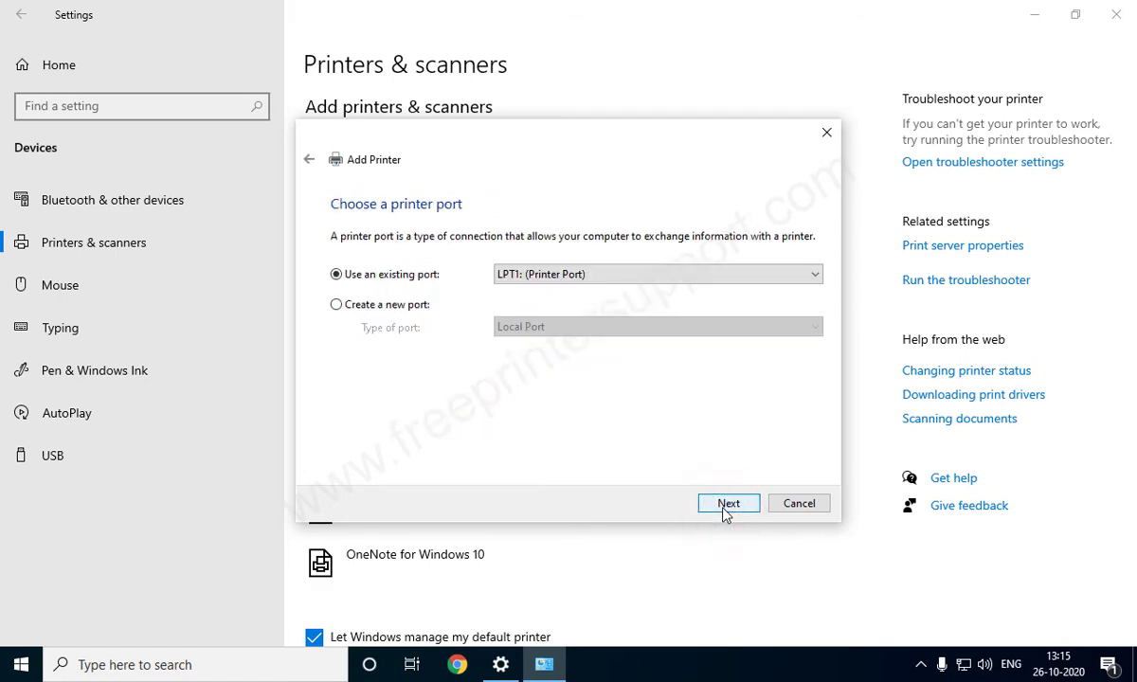
- Assign the printer to the existing port UB001 (Virtual Printer Port for USB)
click(652, 279)
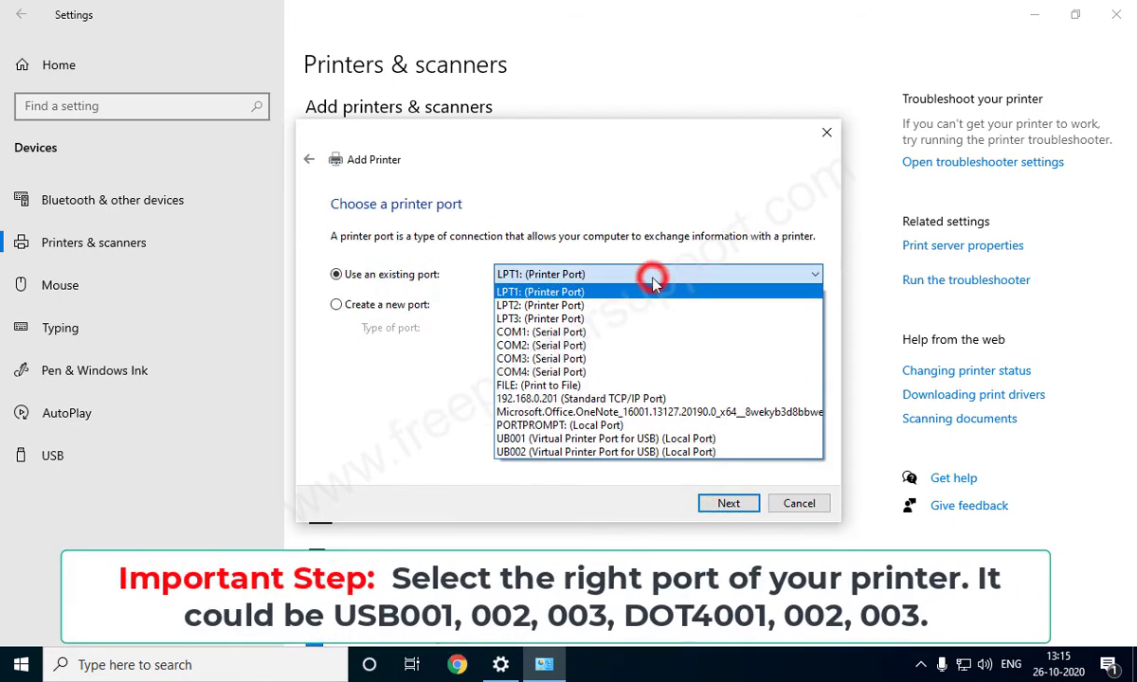
click(616, 440)
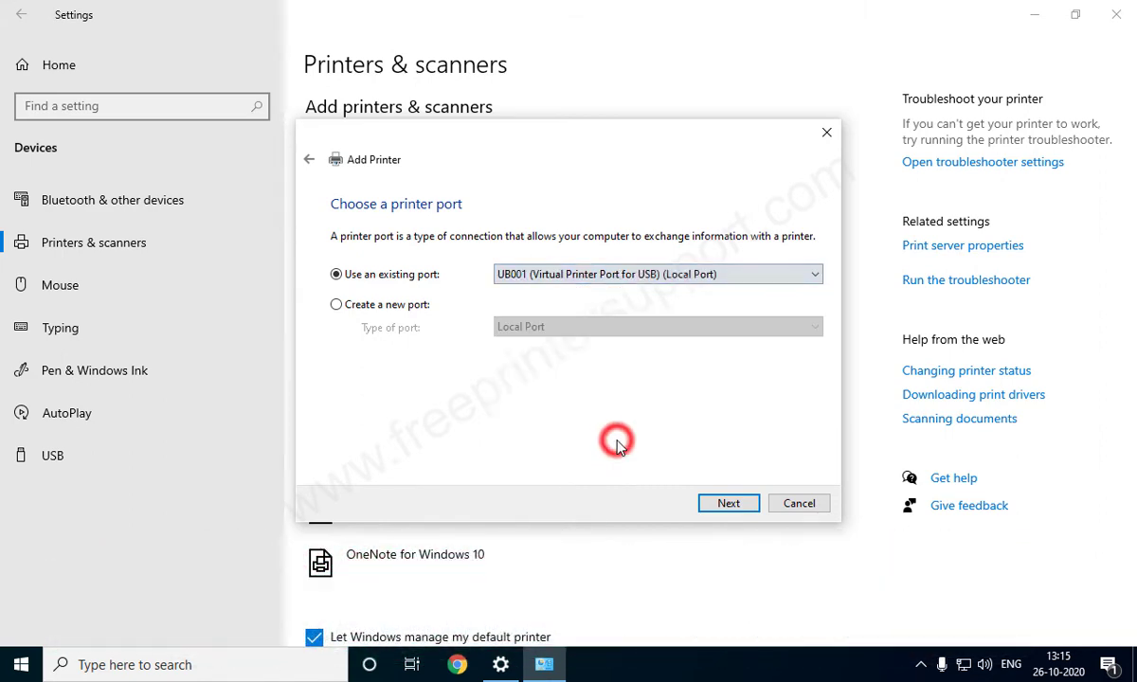
click(718, 512)
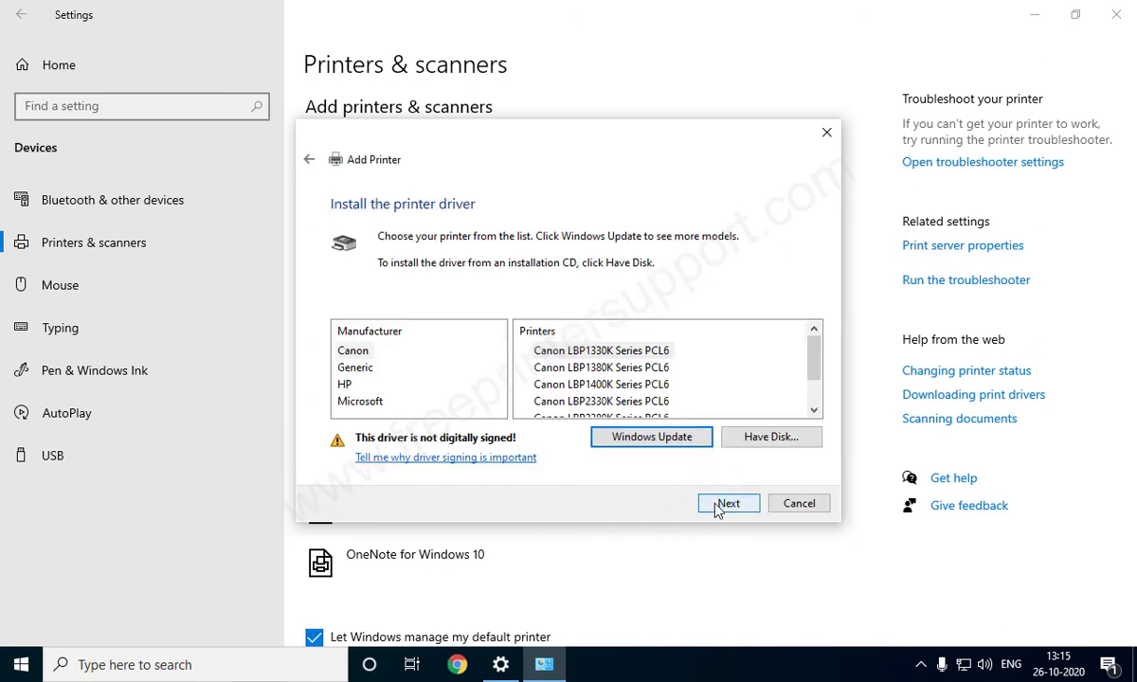
- Load the driver from disk using the prnhp001 setup information file in the desktop folder hp-laserjet-5p-basic-driver-windows-64bit
click(757, 442)
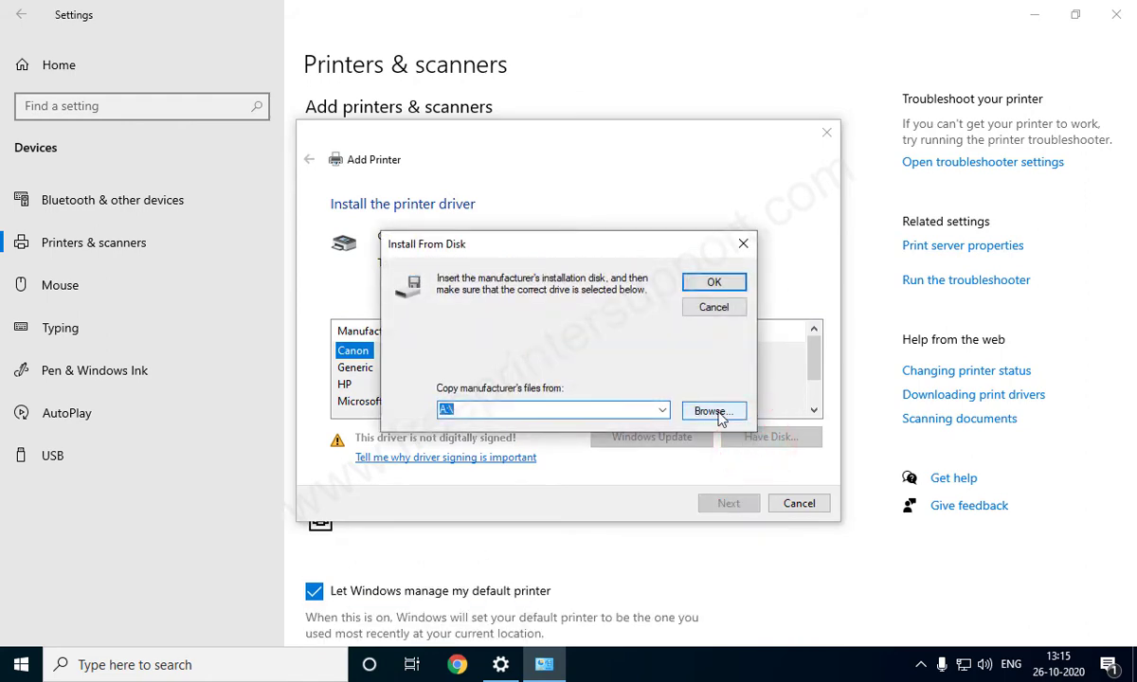
click(712, 412)
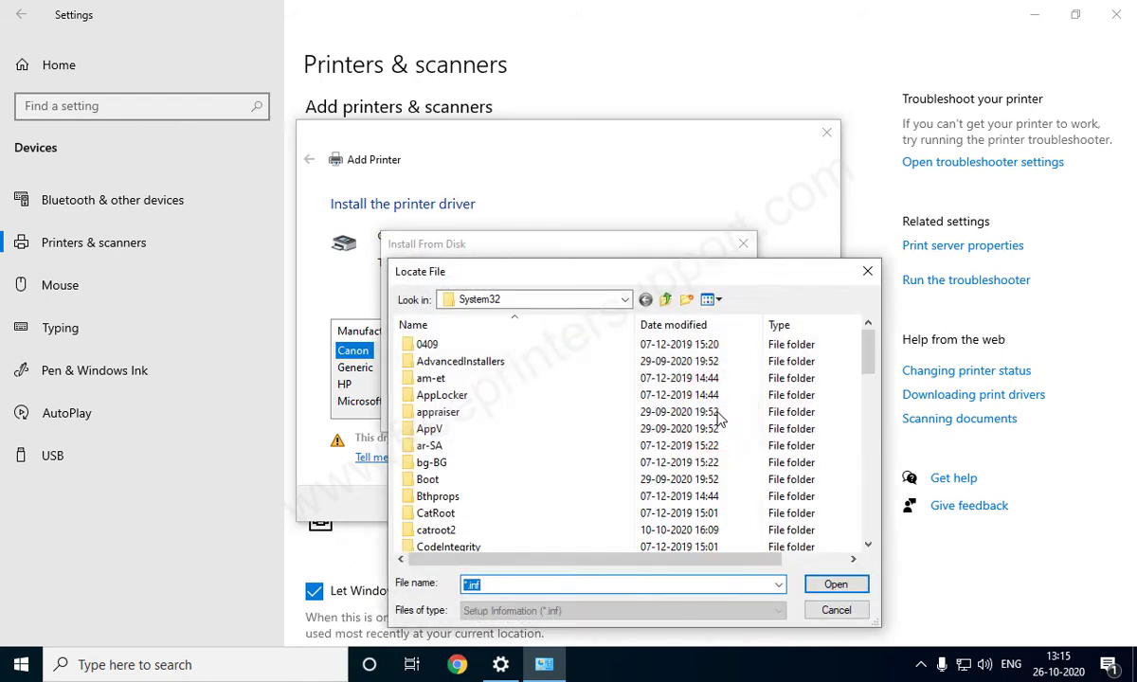
click(622, 301)
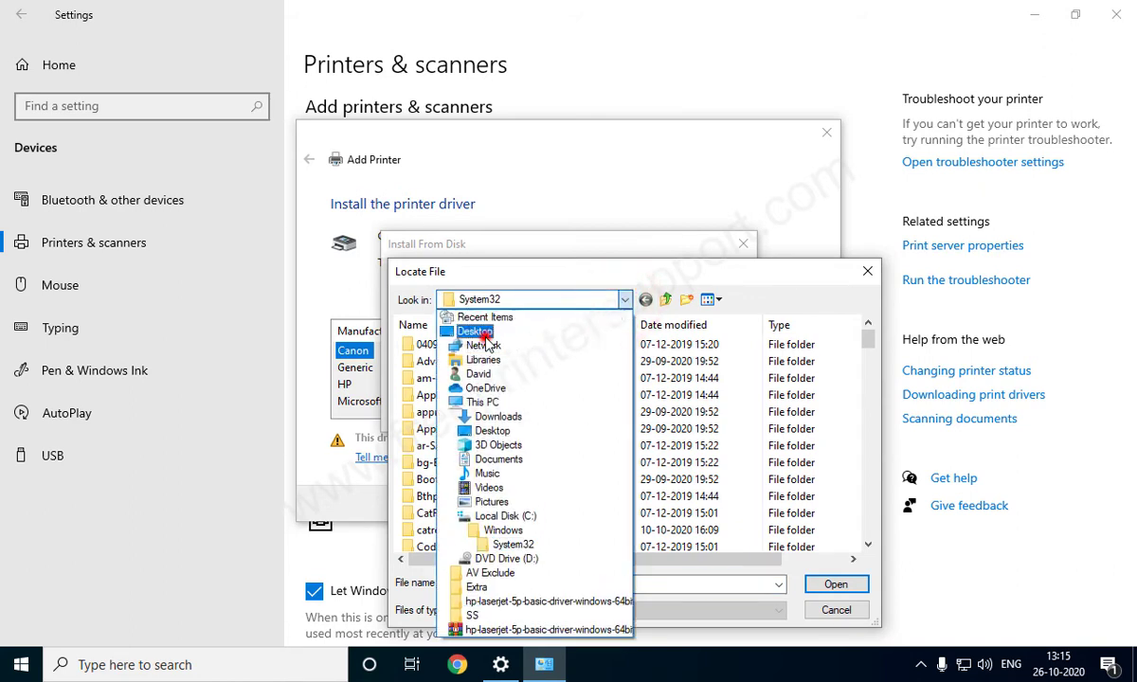
click(477, 333)
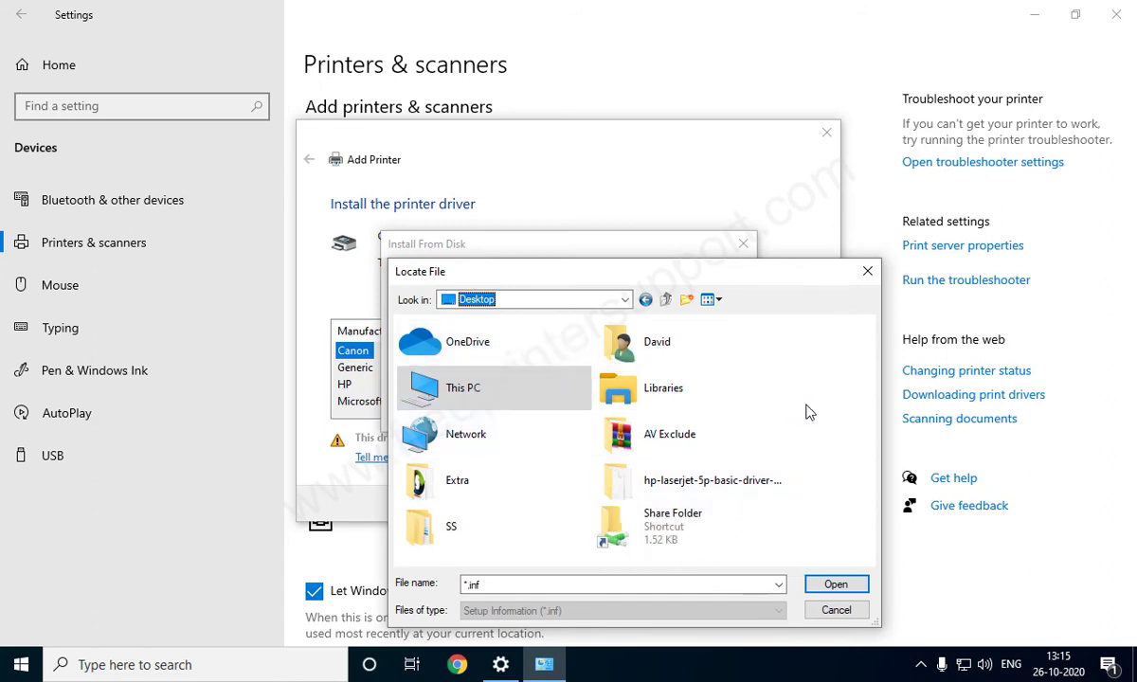
click(732, 488)
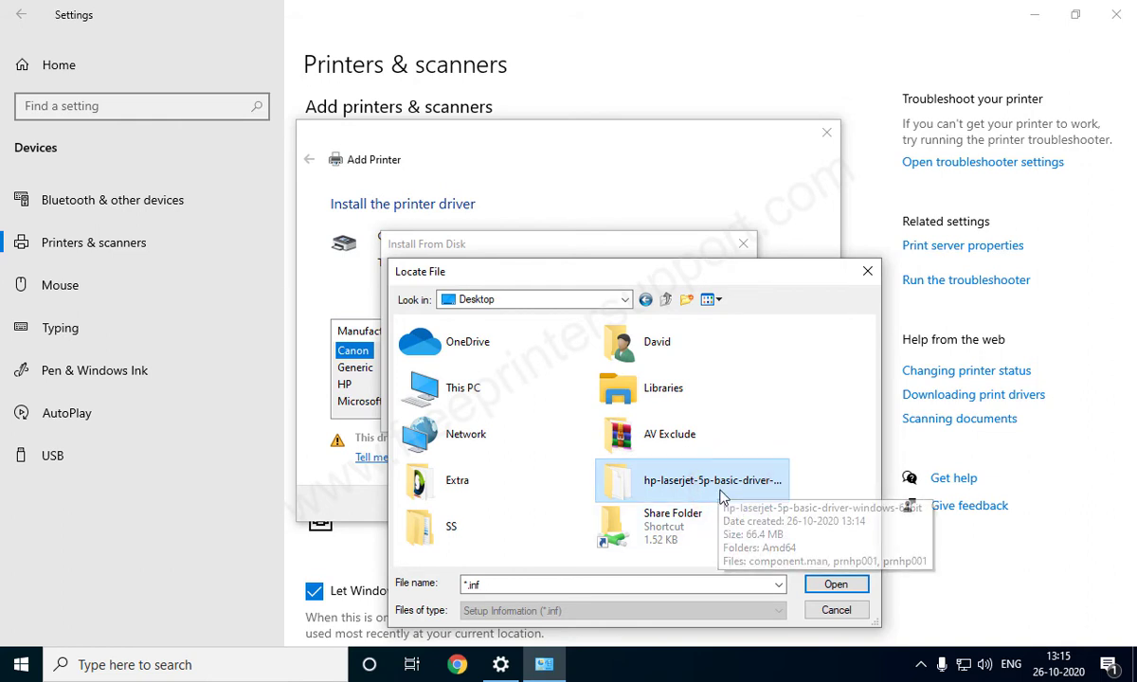
double_click(718, 488)
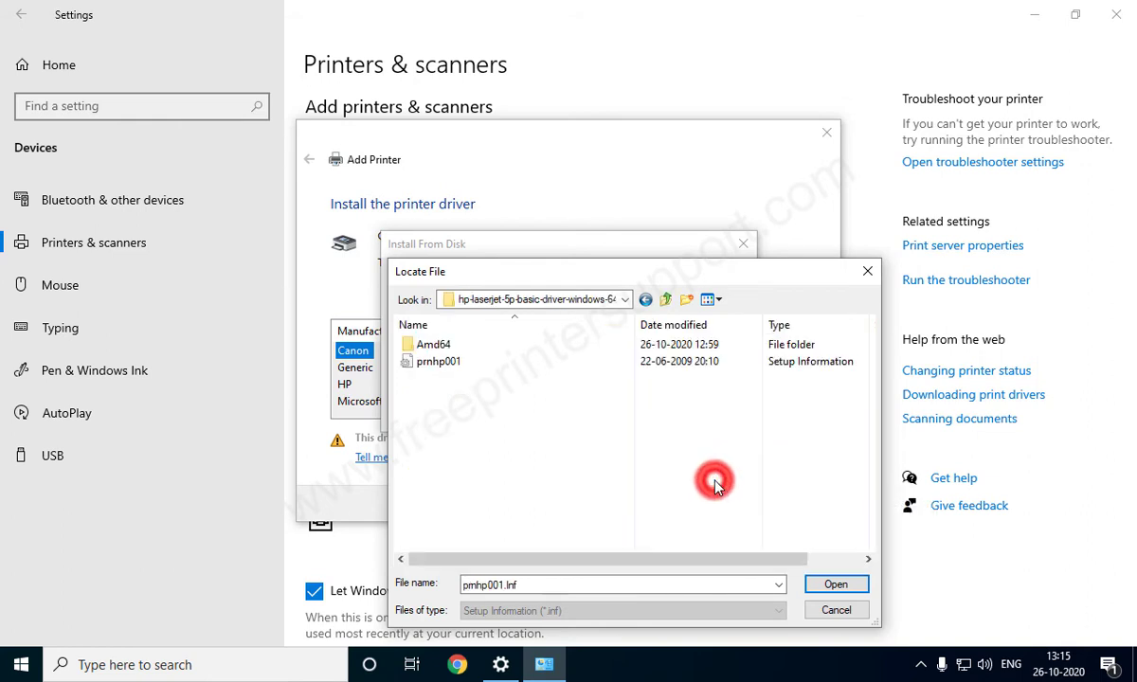
click(445, 364)
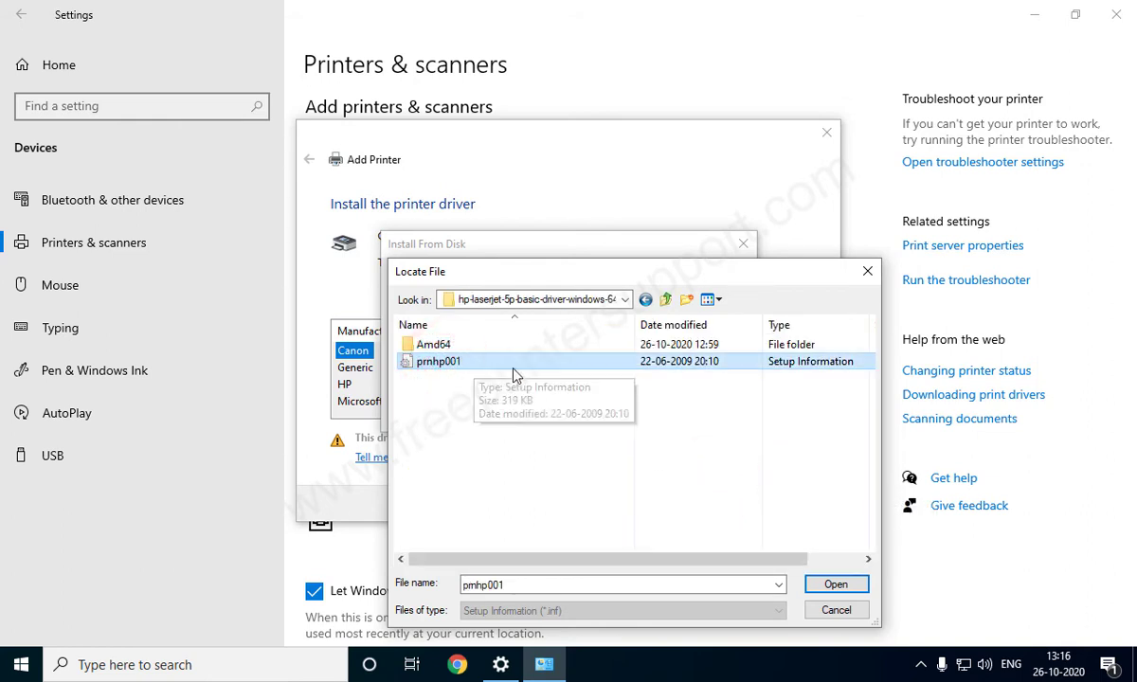
click(856, 586)
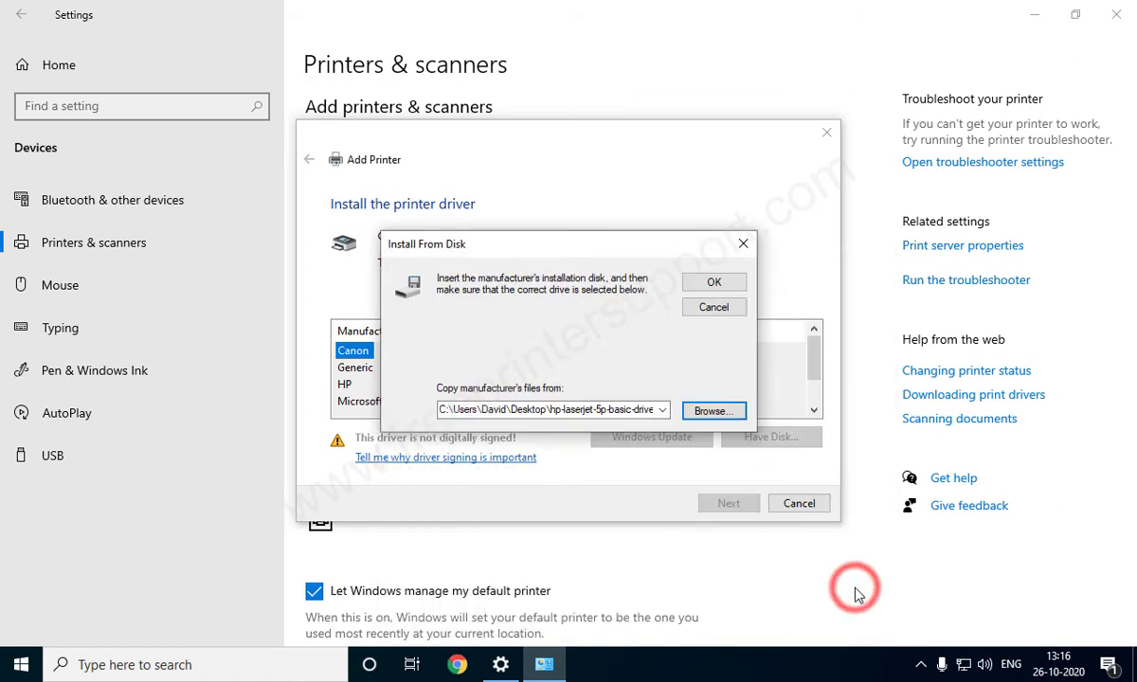
click(714, 285)
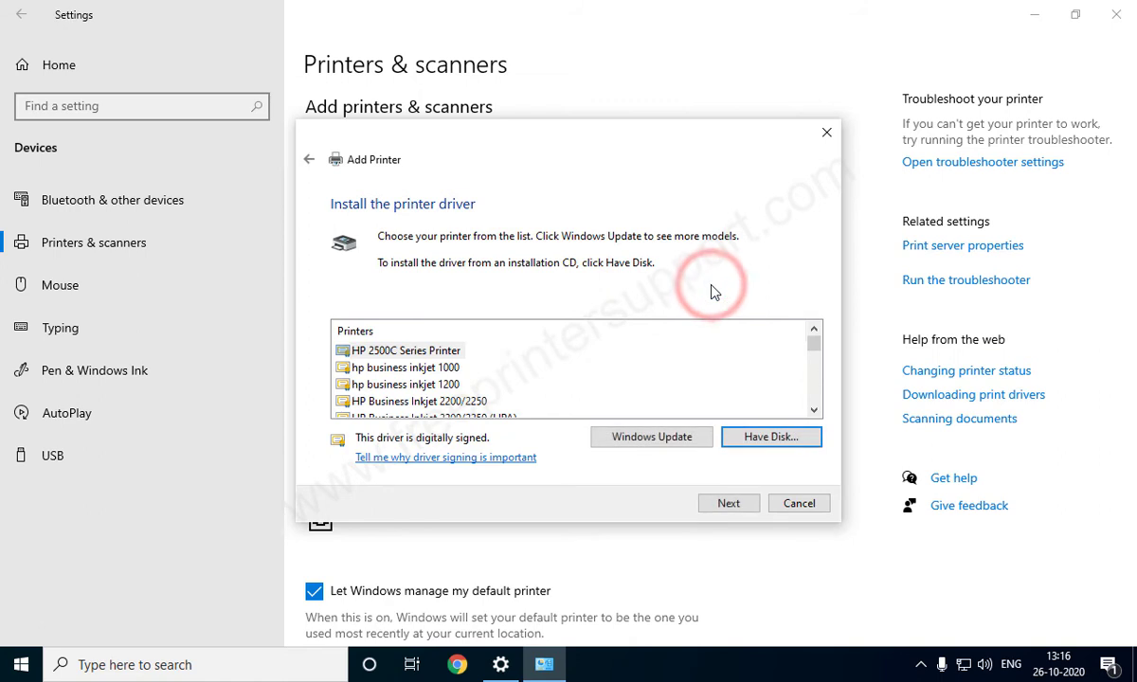
- Choose the HP Color LaserJet 5/5M PS driver from the list of printer models
scroll(516, 365, down, 1)
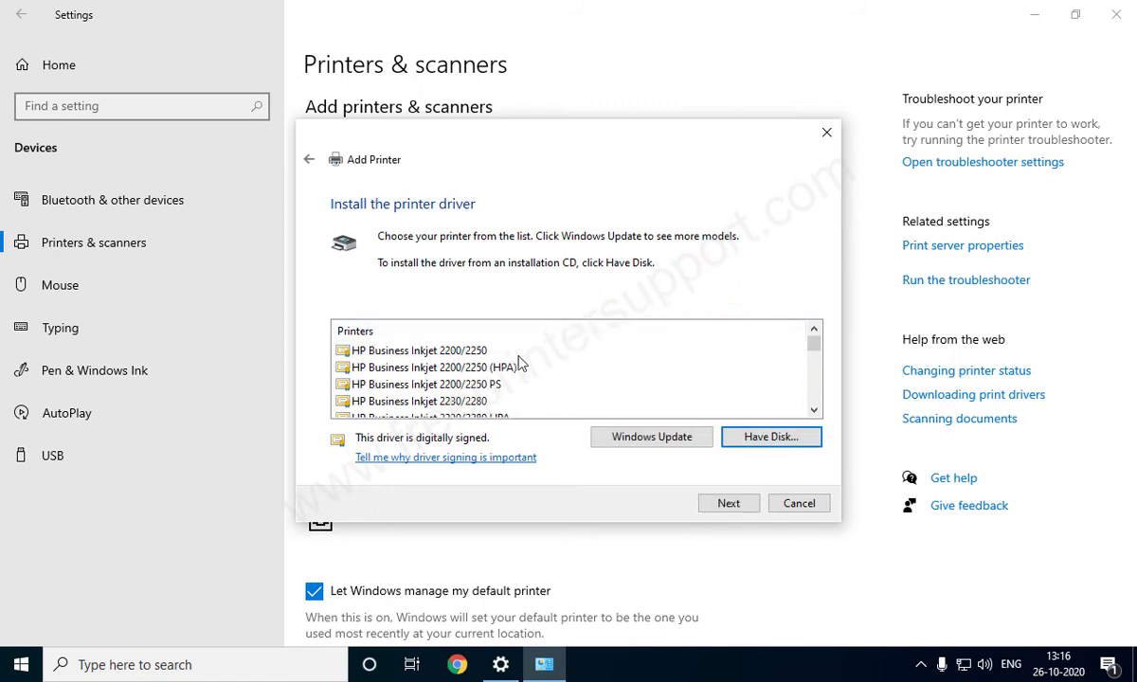
scroll(458, 403, down, 4)
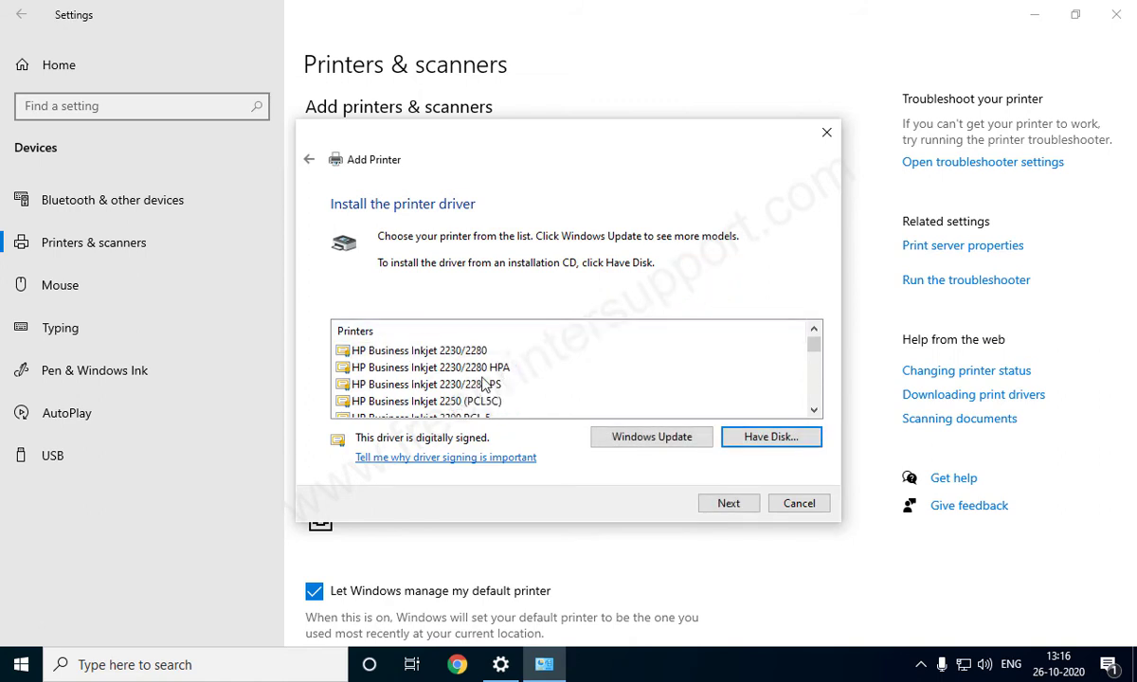
scroll(494, 390, down, 2)
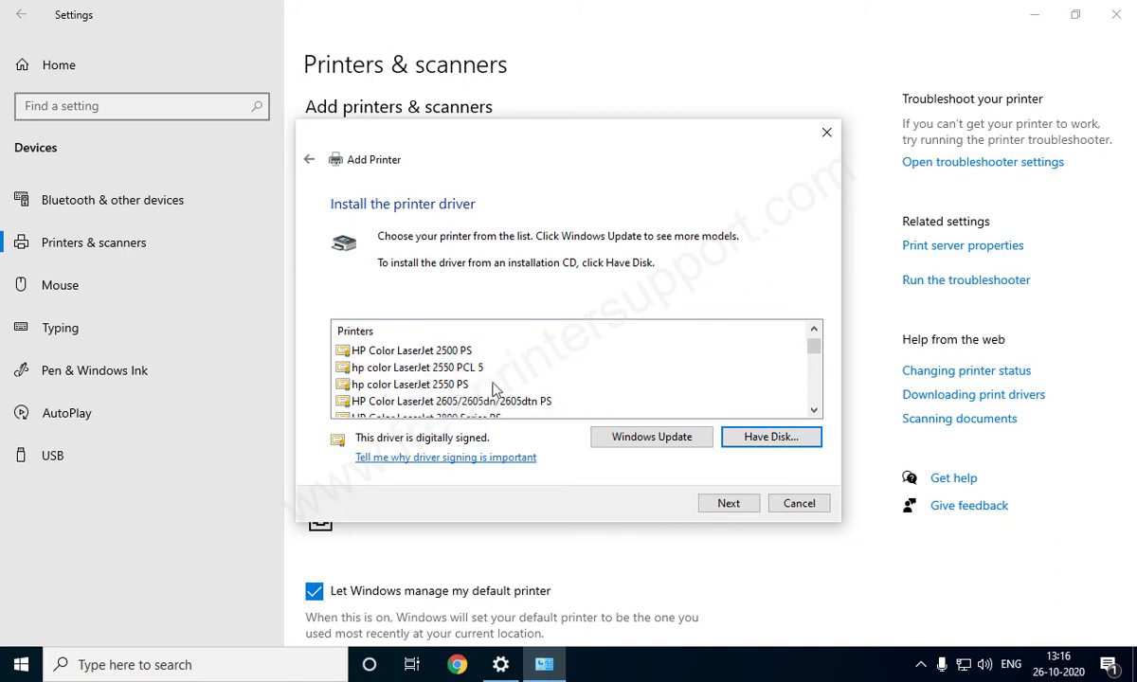
scroll(494, 391, down, 1)
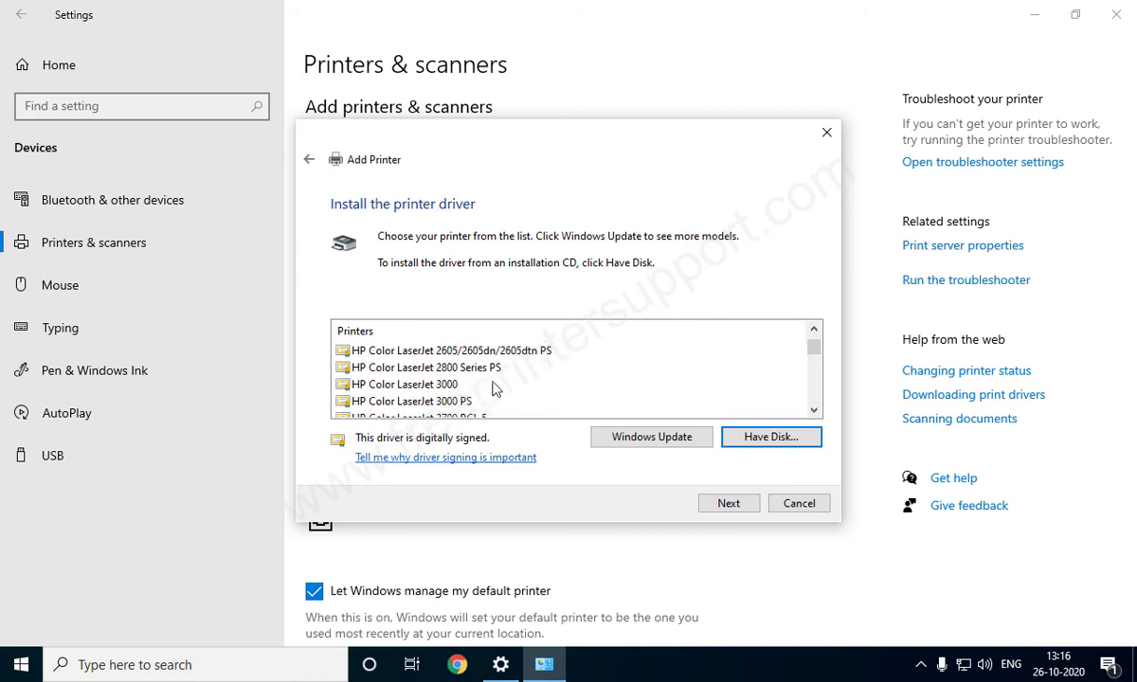
scroll(494, 390, down, 2)
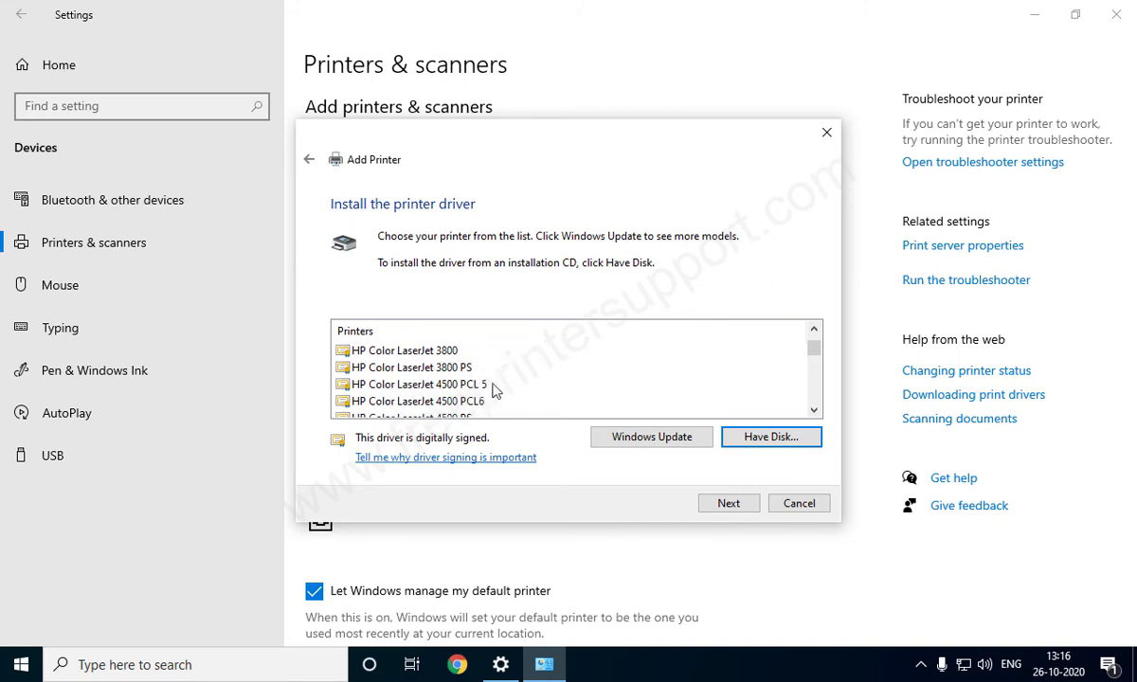
scroll(493, 390, down, 3)
scroll(494, 391, down, 2)
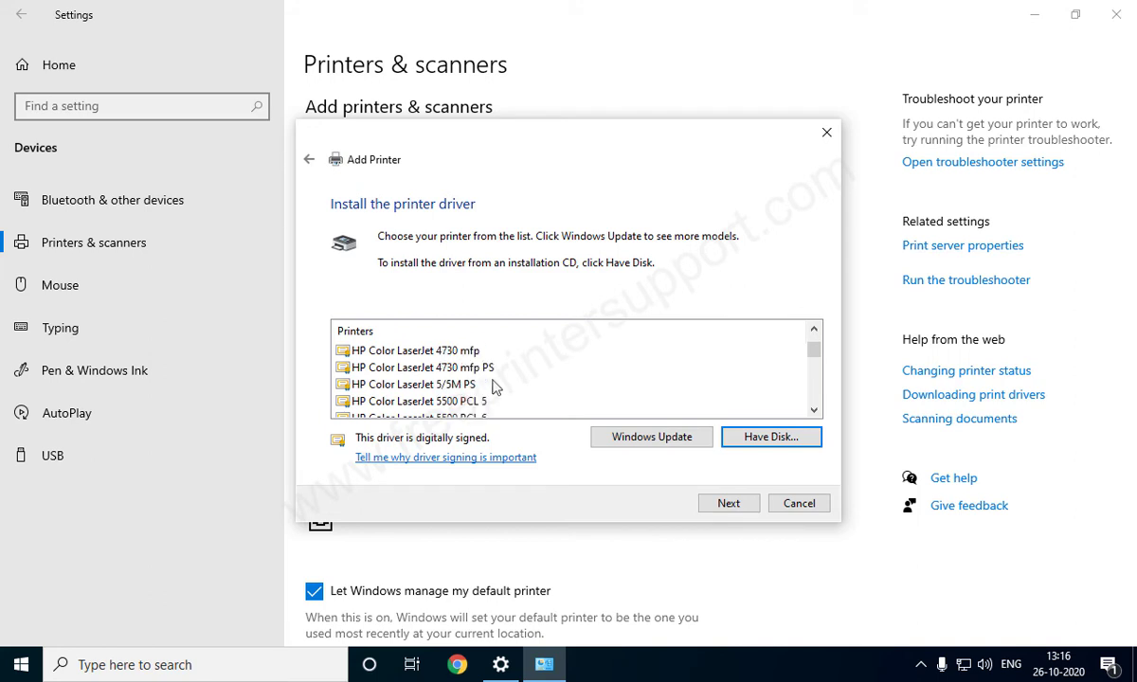
click(428, 386)
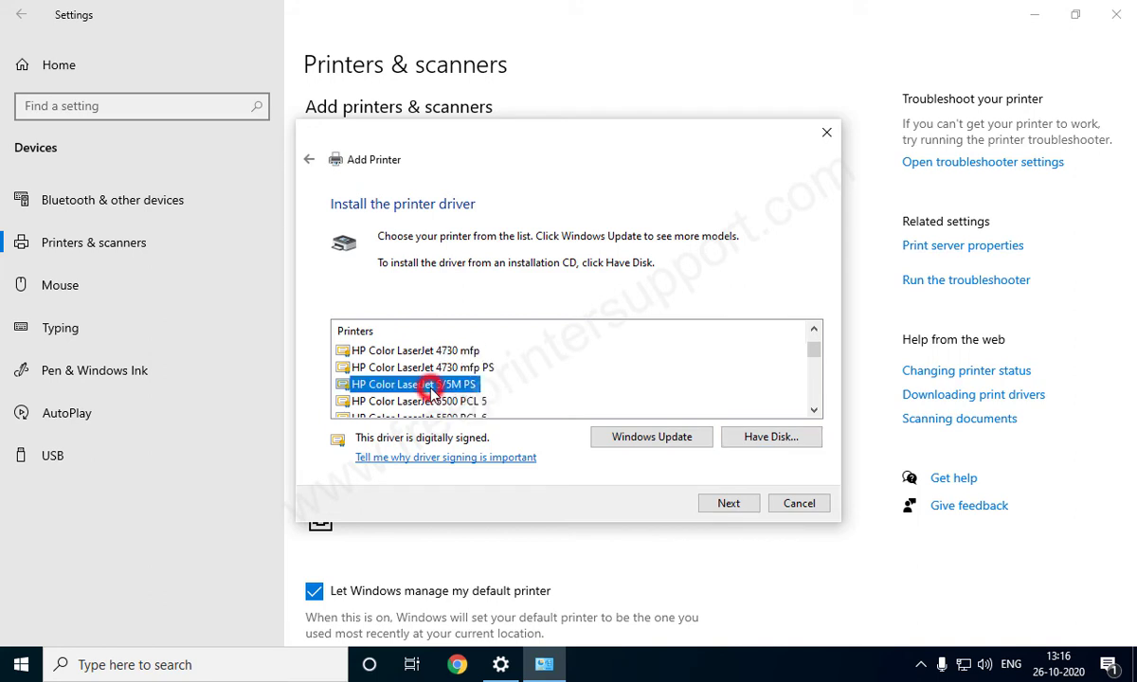
click(729, 505)
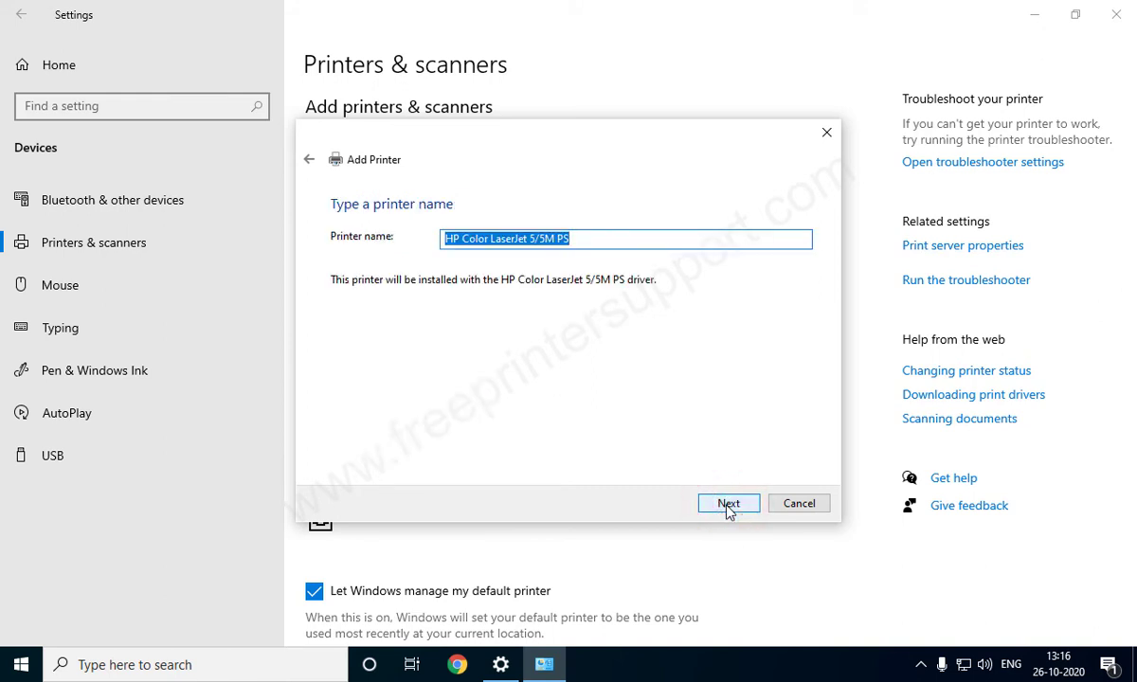
- Name the printer HP Color LaserJet 5P and proceed with its installation
click(533, 239)
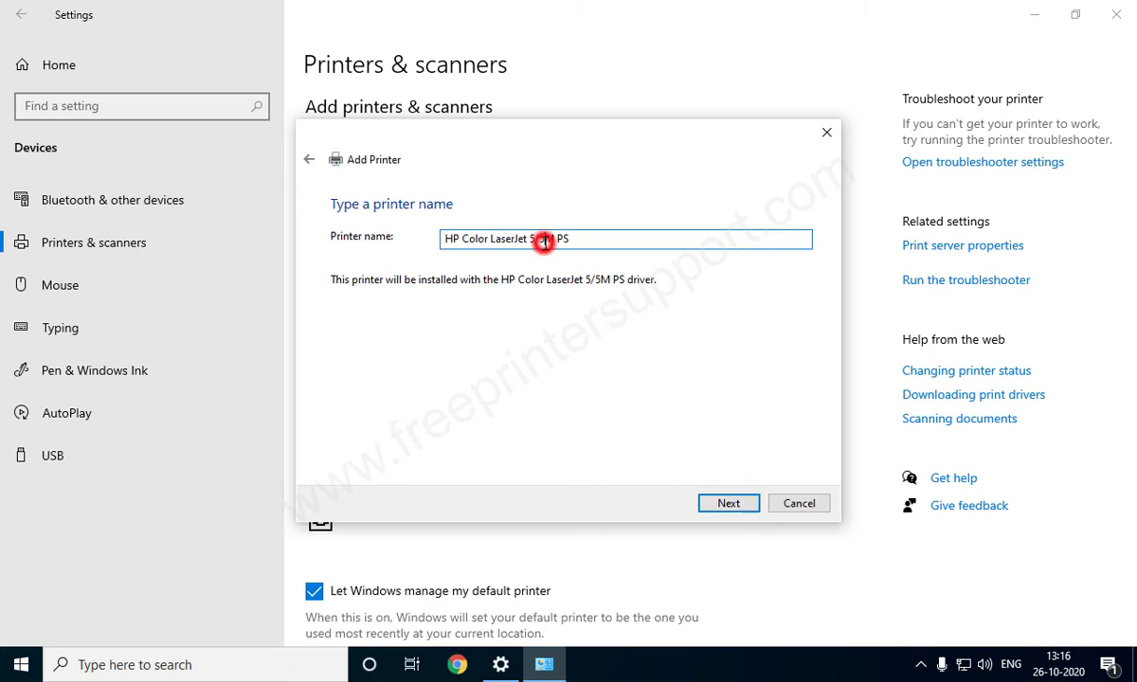
click(537, 240)
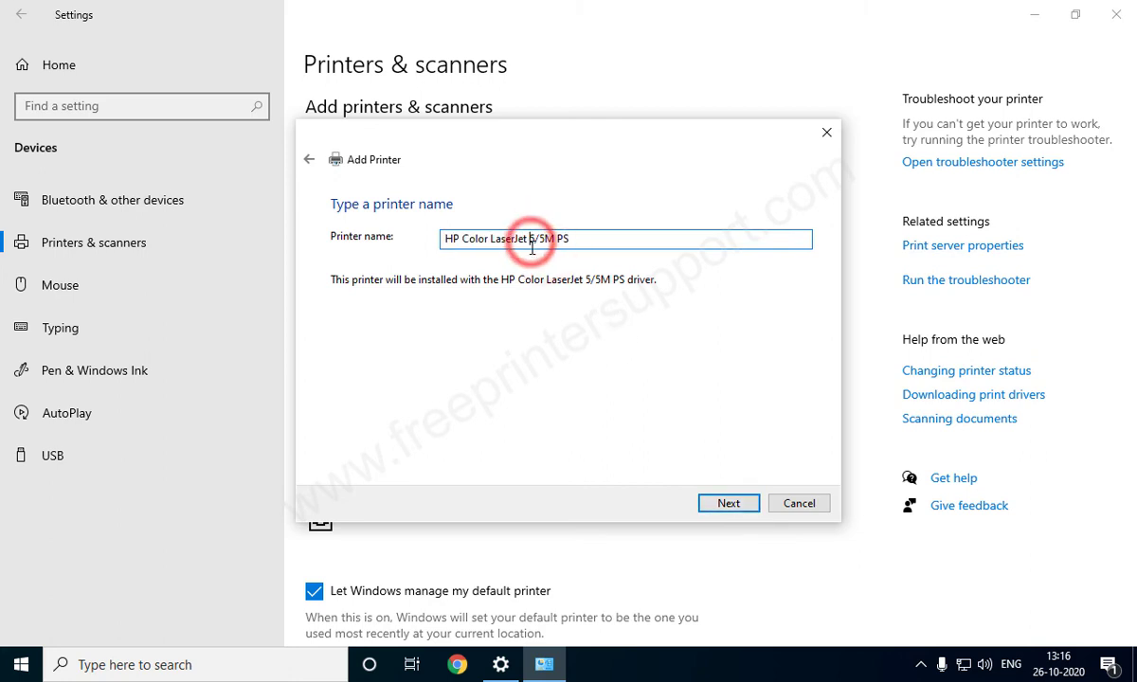
drag(536, 241, 599, 226)
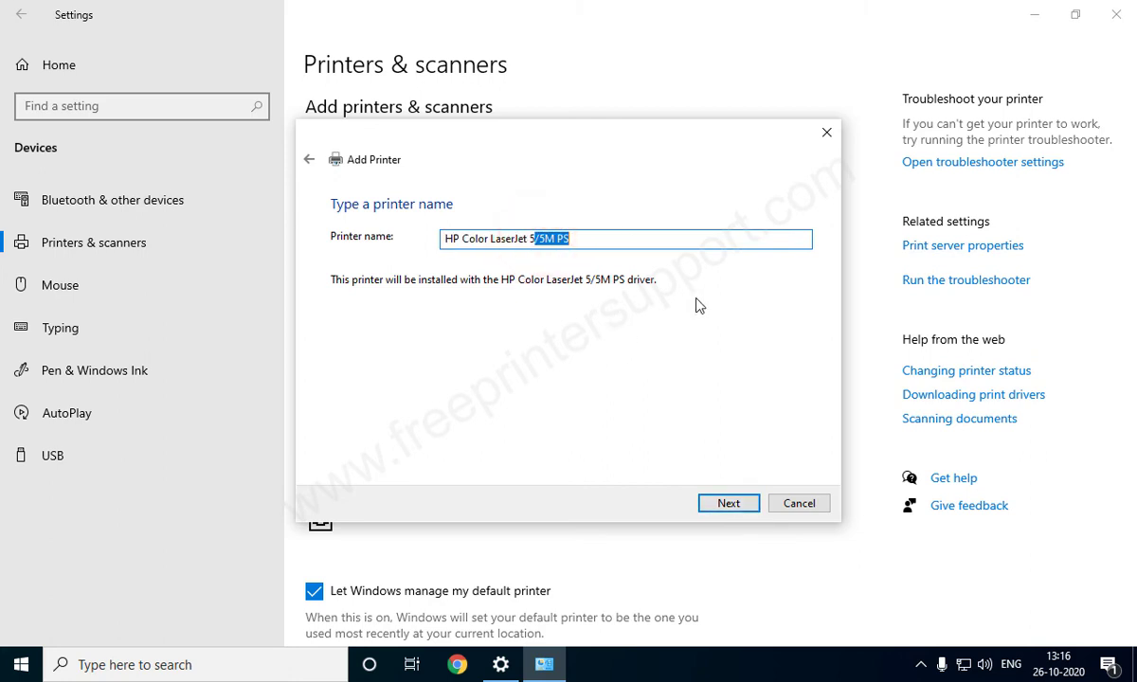
text(P)
click(728, 512)
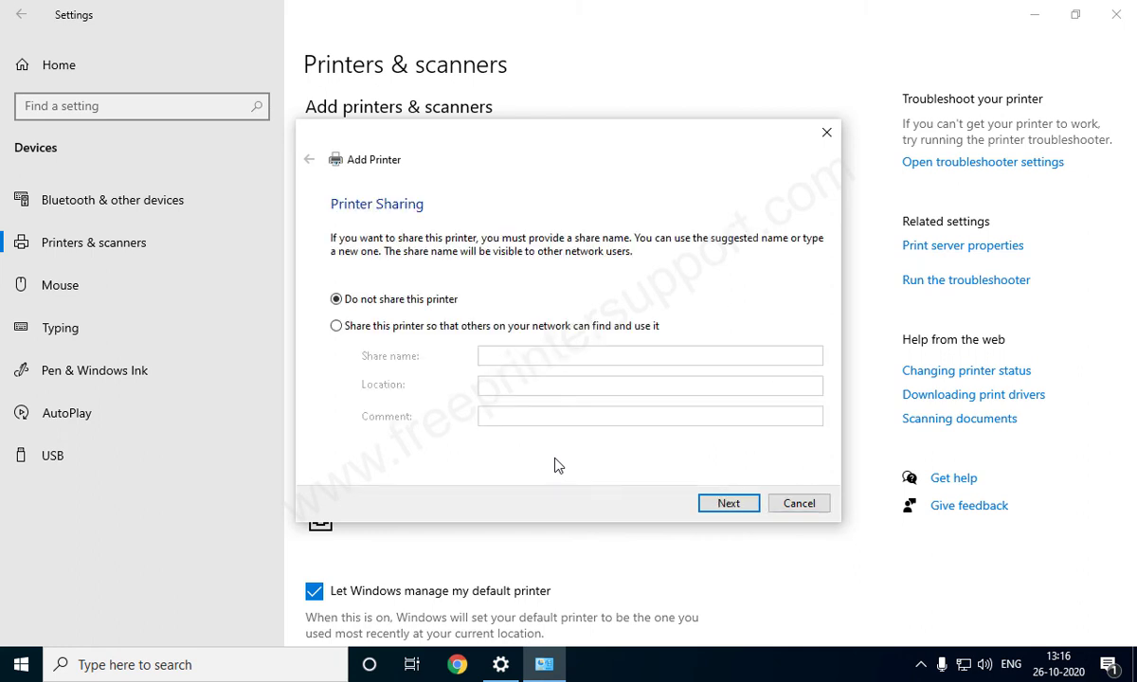
- Finish adding the printer without sharing it, and select HP Color LaserJet 5P among the installed printers
click(717, 509)
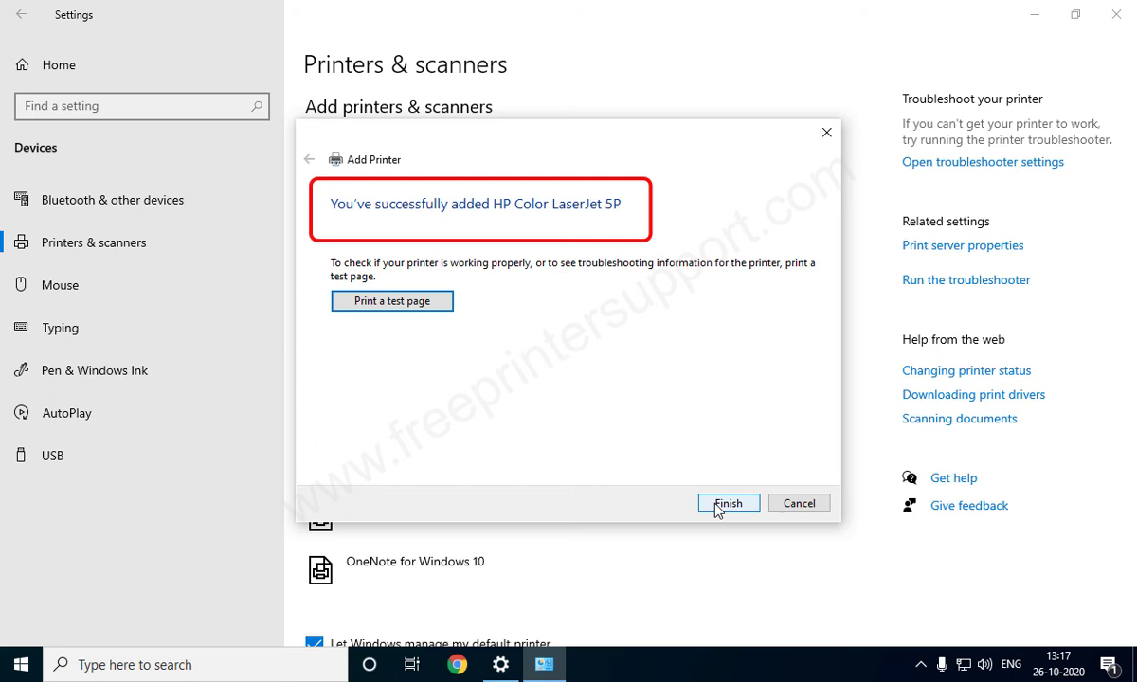
click(726, 503)
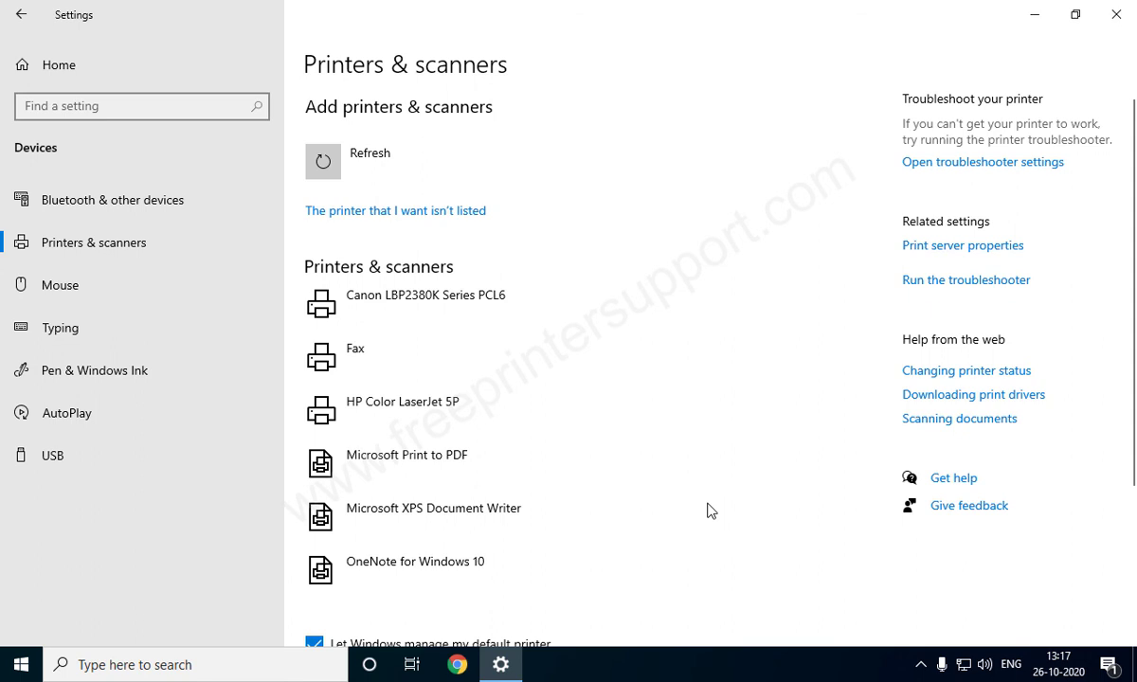
click(493, 420)
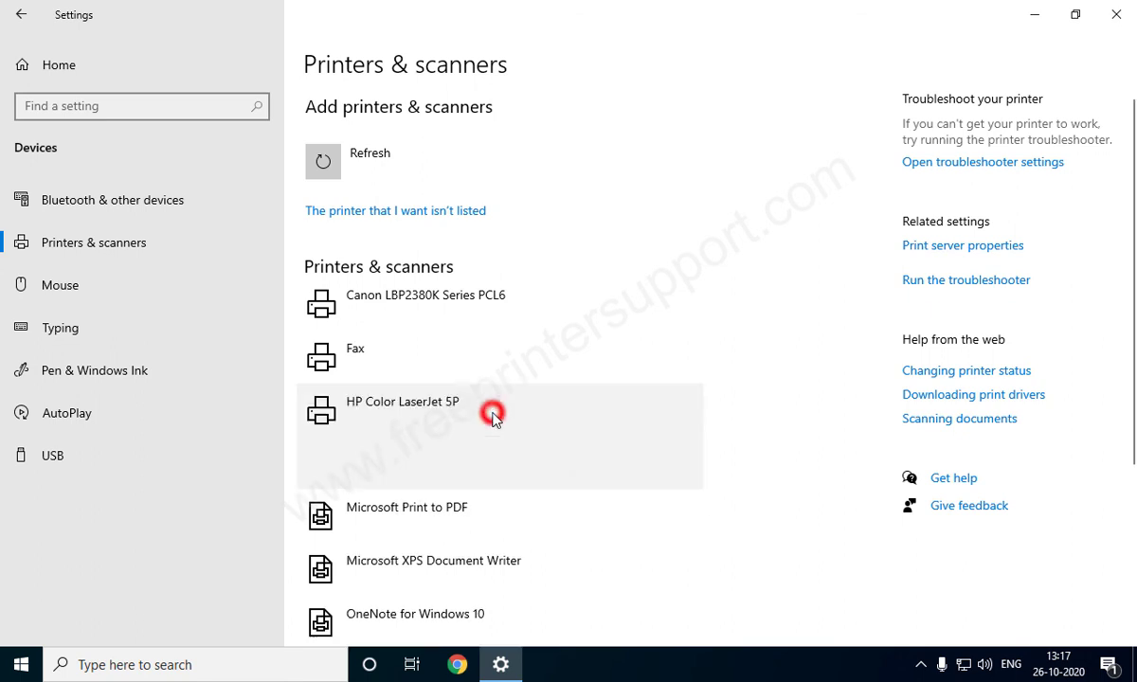